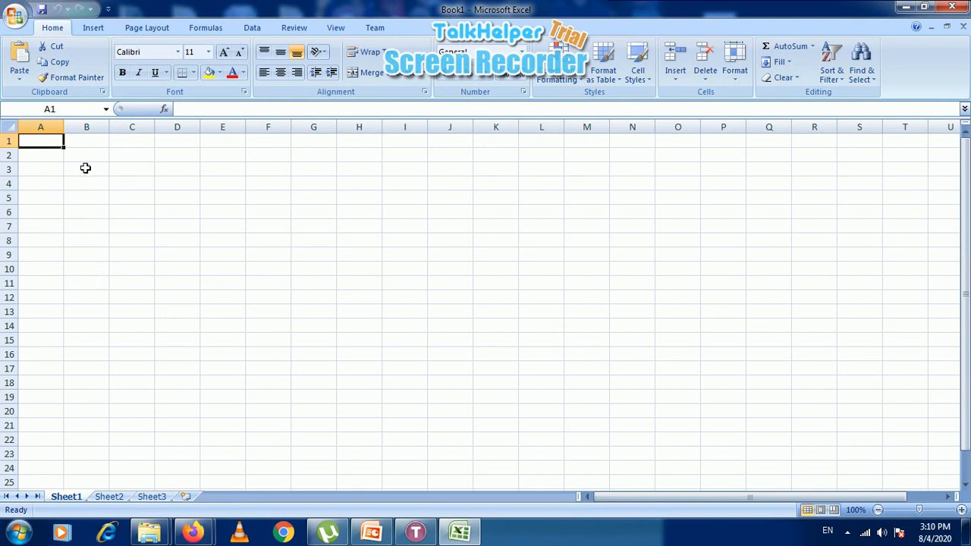
Enter the numbers 1, 2, 3 and 4 in cells A1 to A4
type("1")
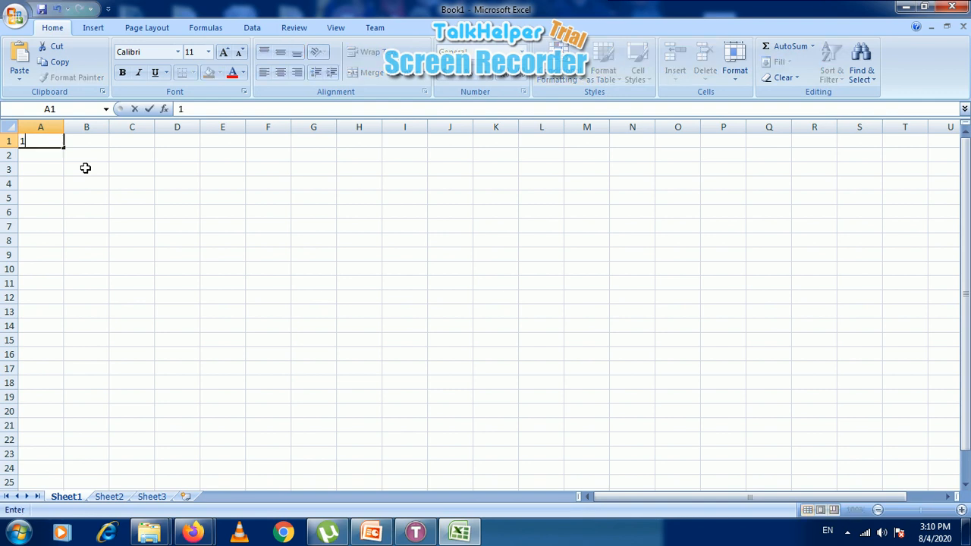
key("Return")
type("2")
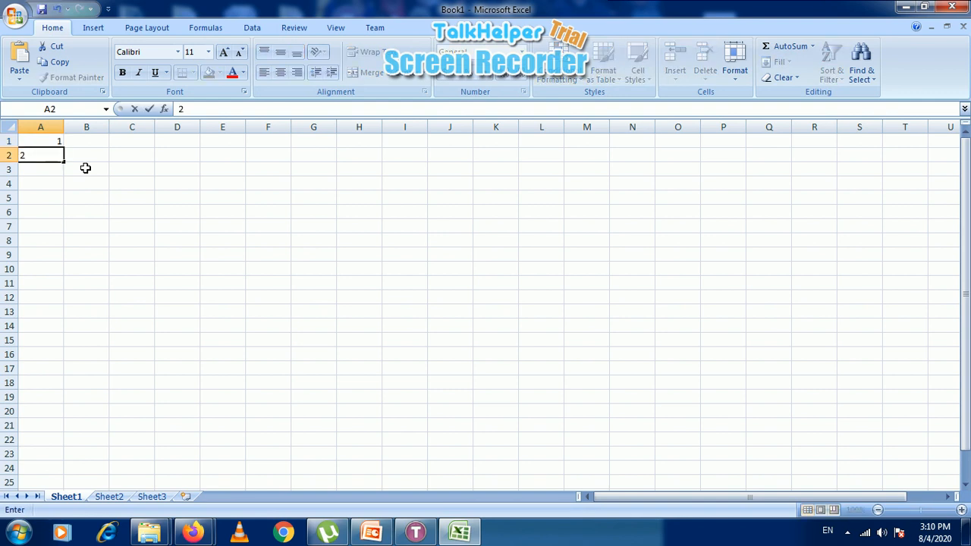
key("Return")
type("3")
key("Return")
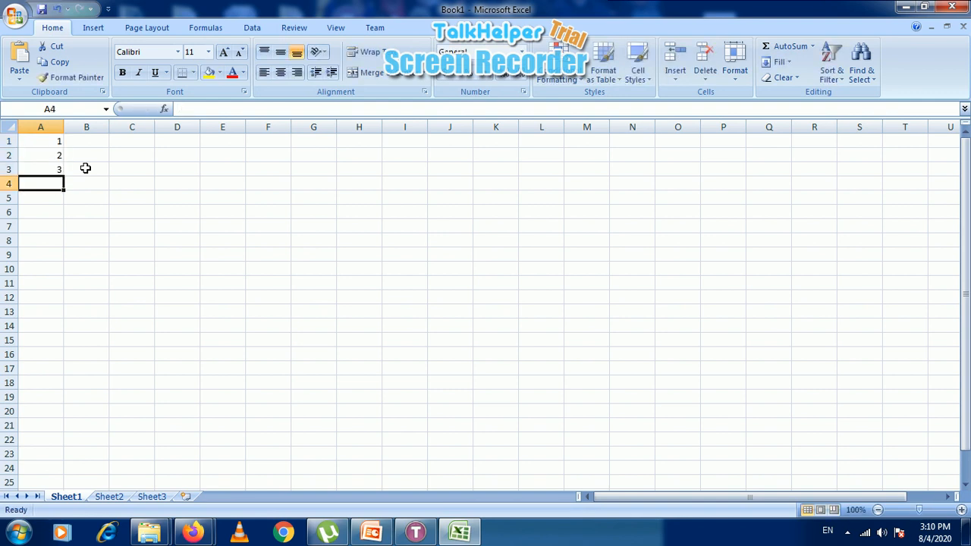
type("4")
key("Return")
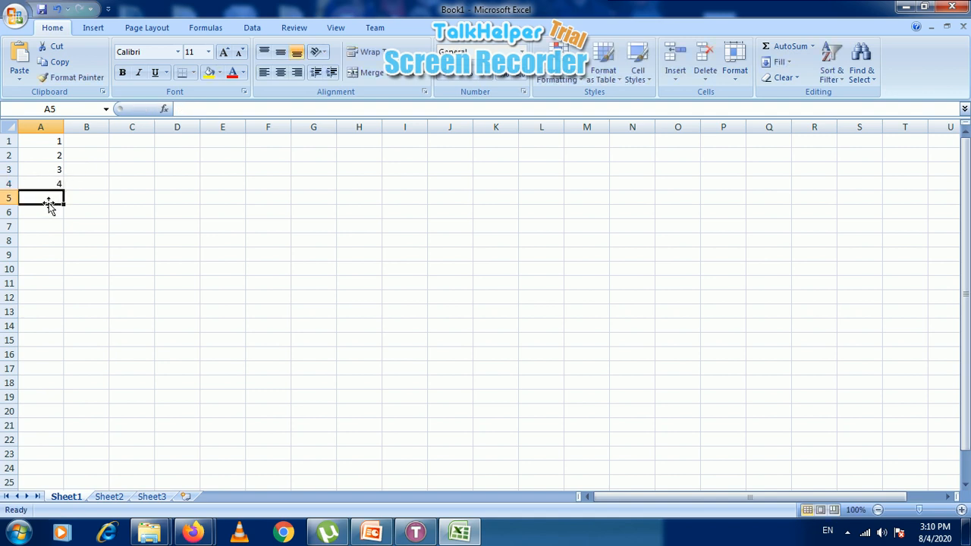
Add the four numbers in cell A5 with the formula =A1+A2+A3+A4, and reselect that cell to show its formula
type("=")
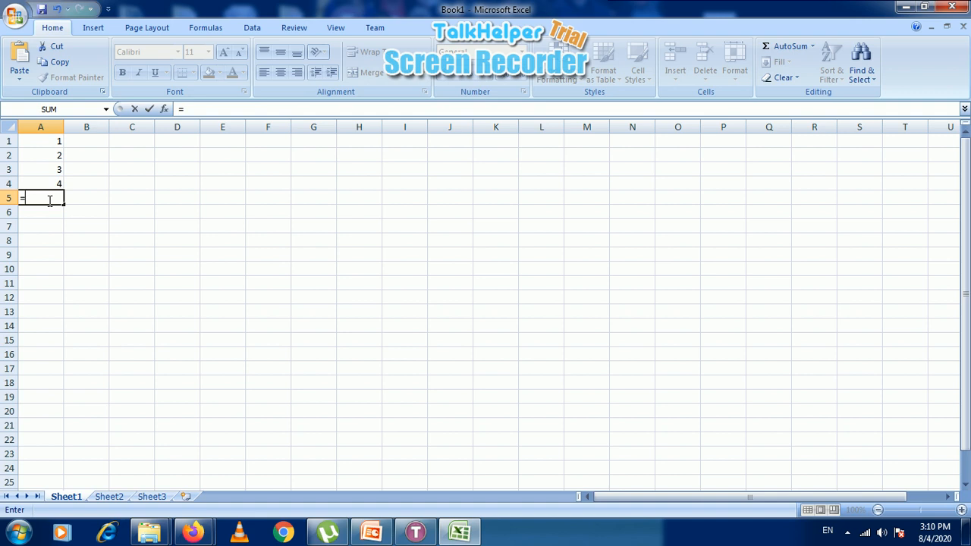
type("A1+A2")
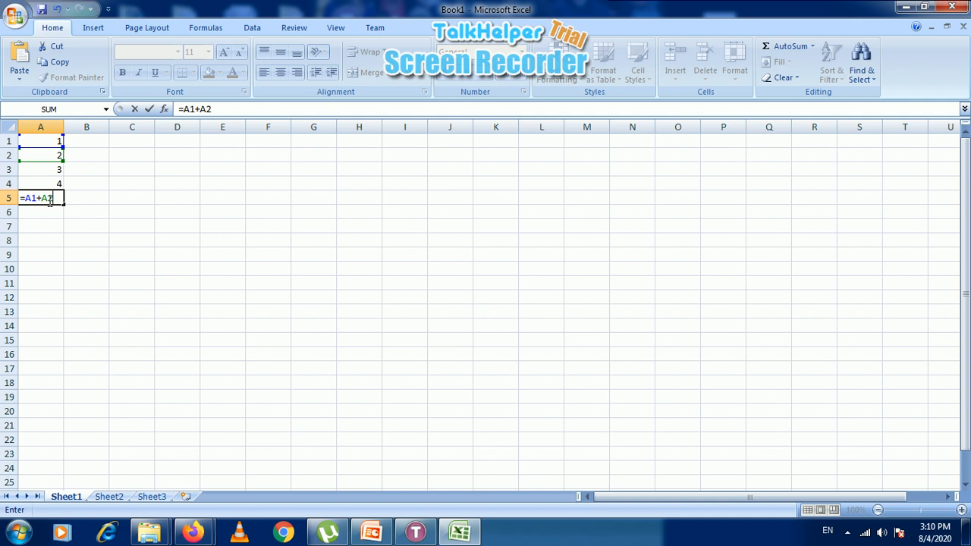
type("+A3+A4")
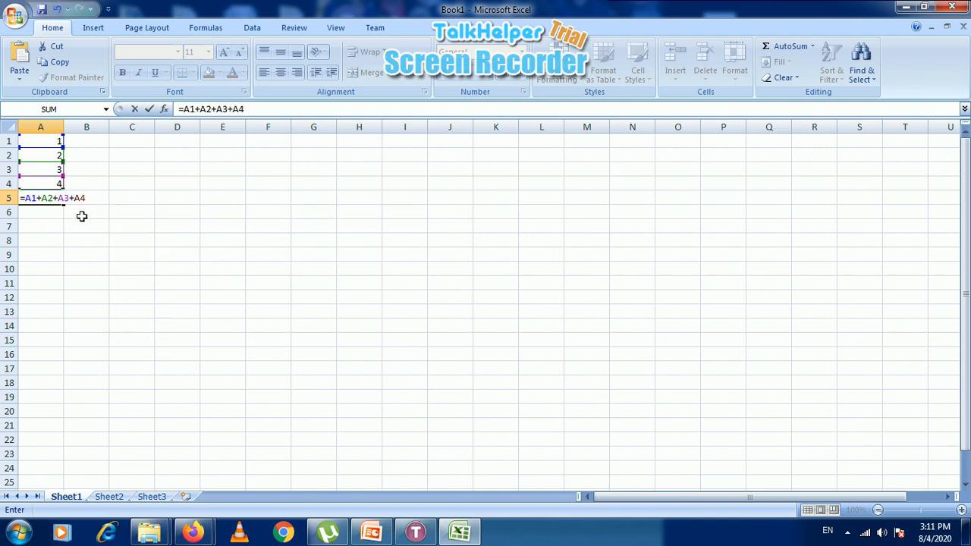
key("Return")
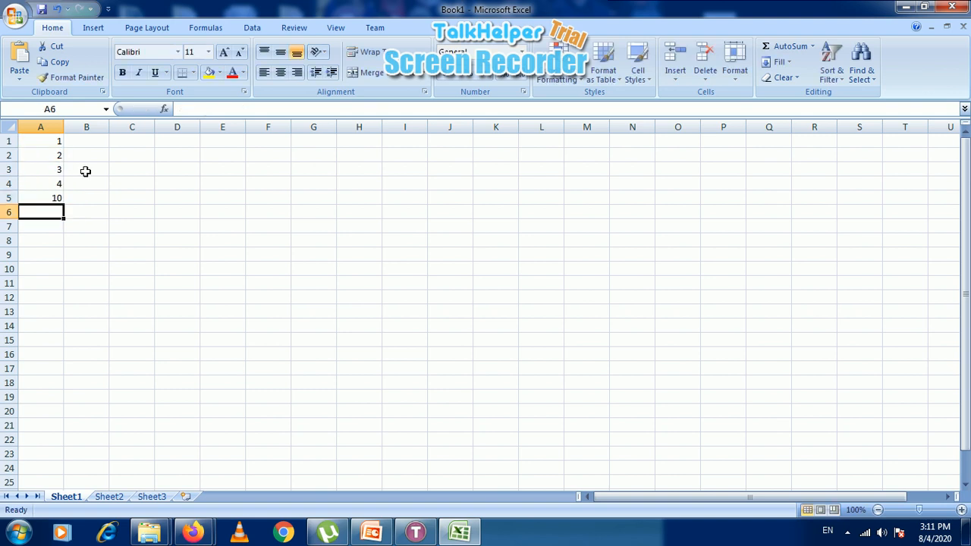
left_click(45, 198)
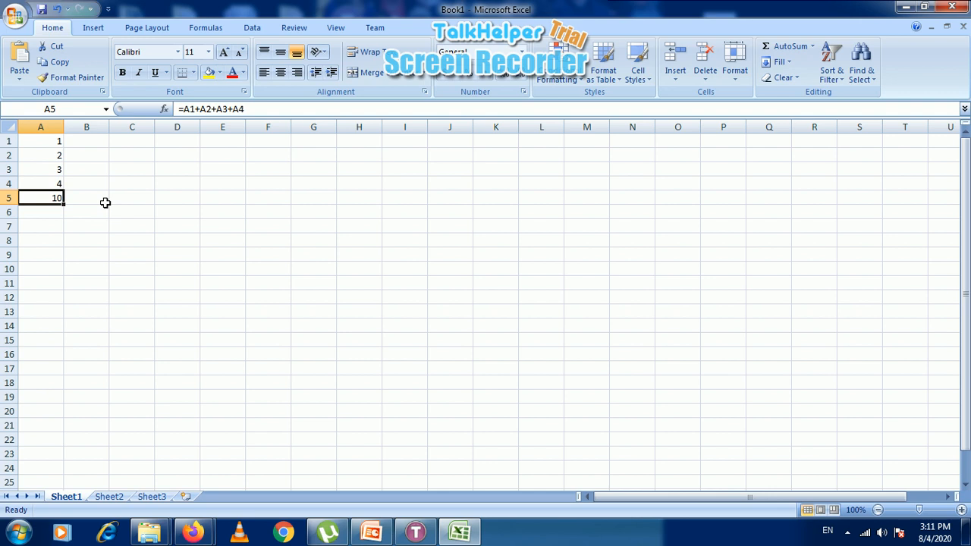
Enter the label PRINCIPAL in C2 with 100 in D2, and the label RATE in C3 with 2 in D3
left_click(131, 155)
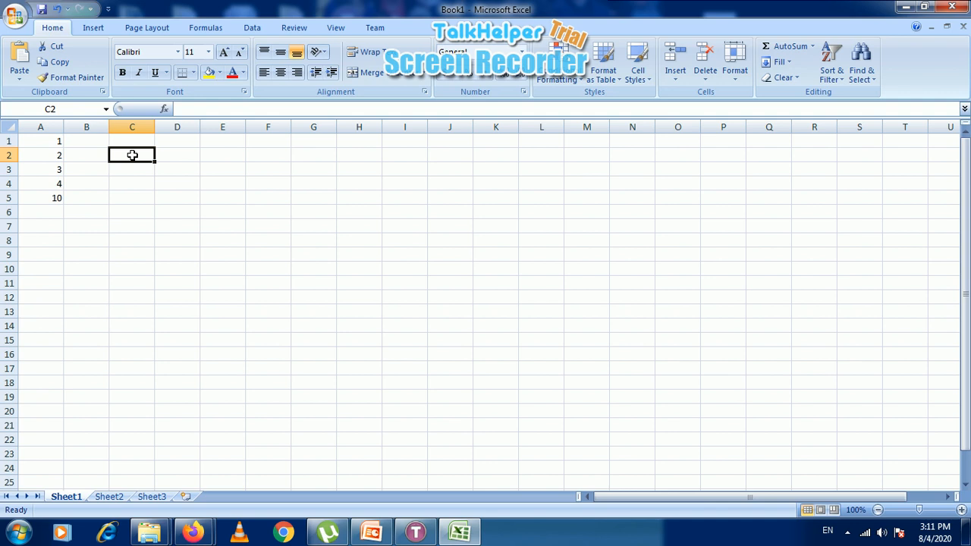
type("P")
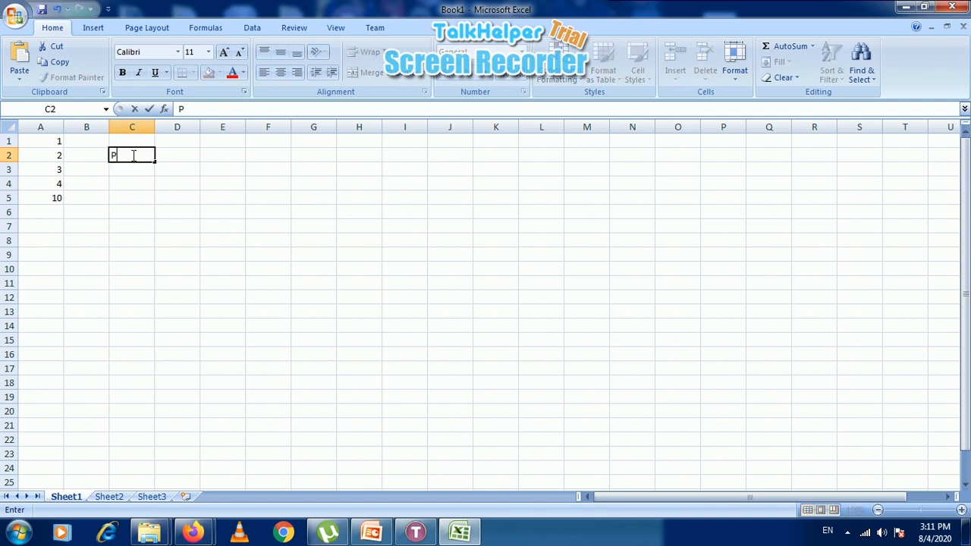
type("RINCIPAL")
key("Tab")
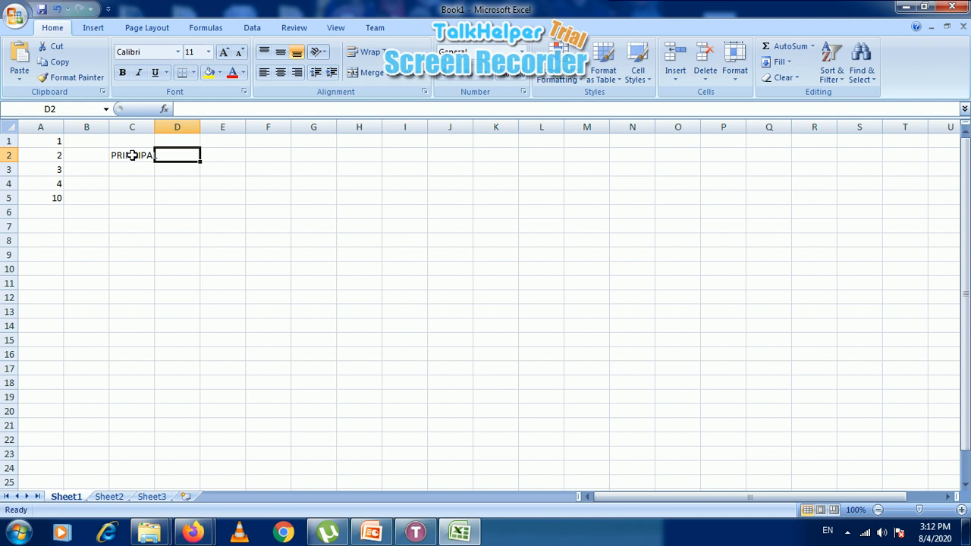
type("100")
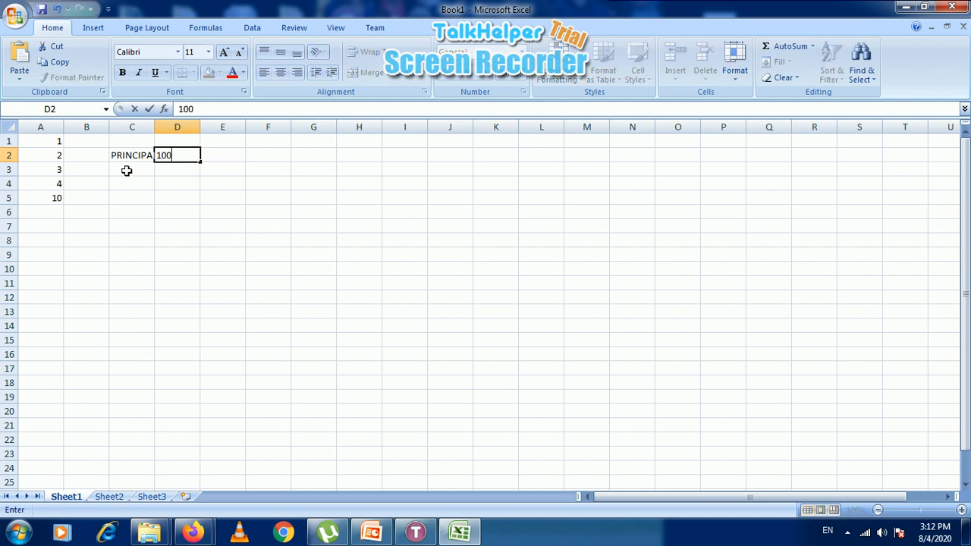
left_click(126, 171)
type("RATE")
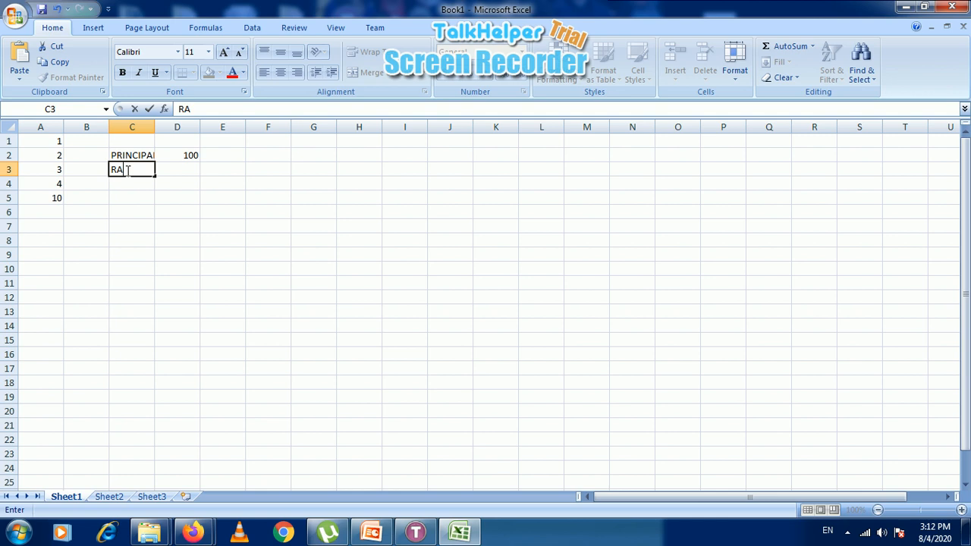
left_click(192, 173)
type("2")
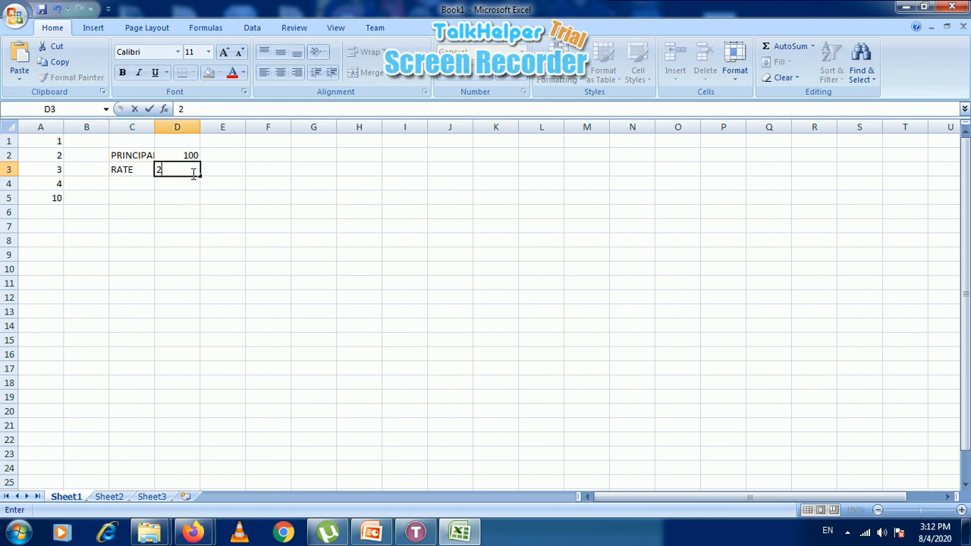
Enter the label TIME in C4 with 3 in D4, and add the label SI in C5
left_click(139, 183)
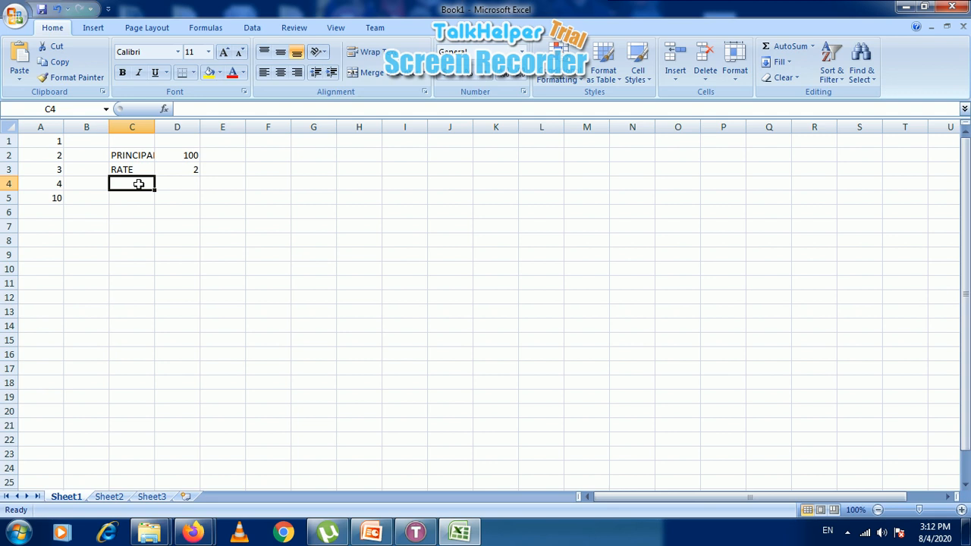
type("TIME")
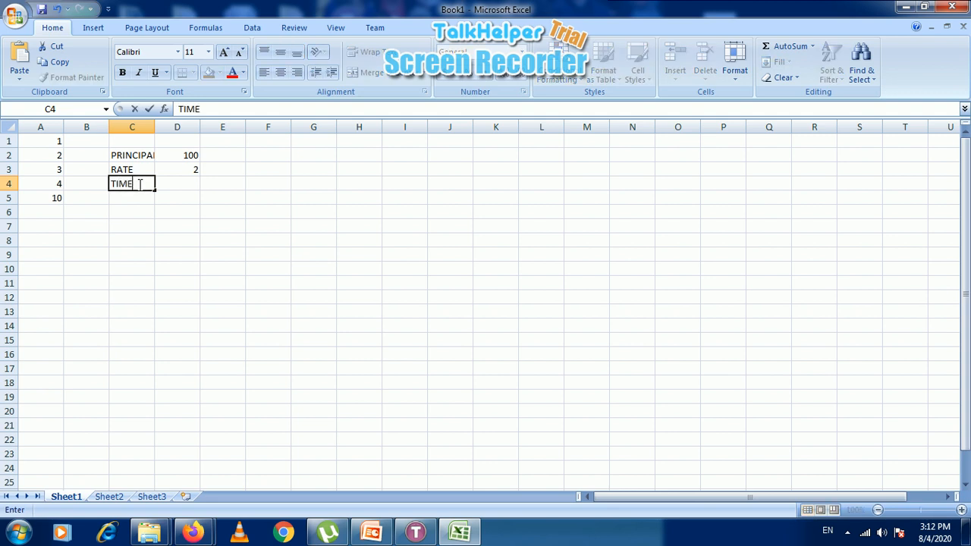
key("Tab")
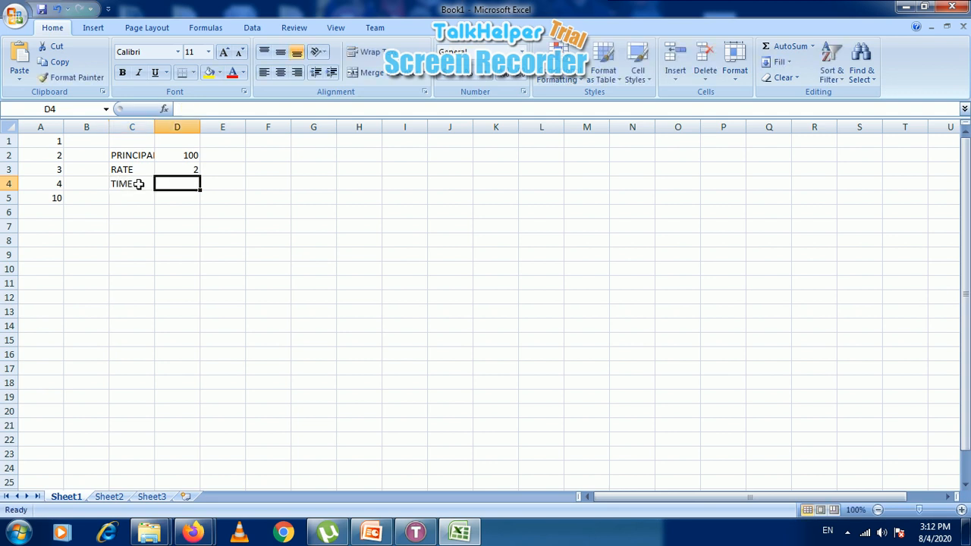
type("3")
left_click(121, 198)
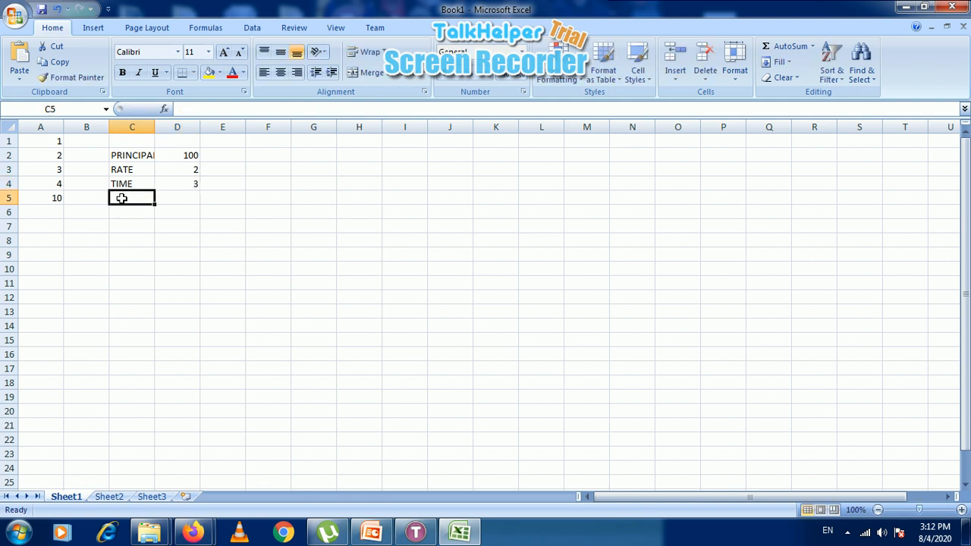
type("SI")
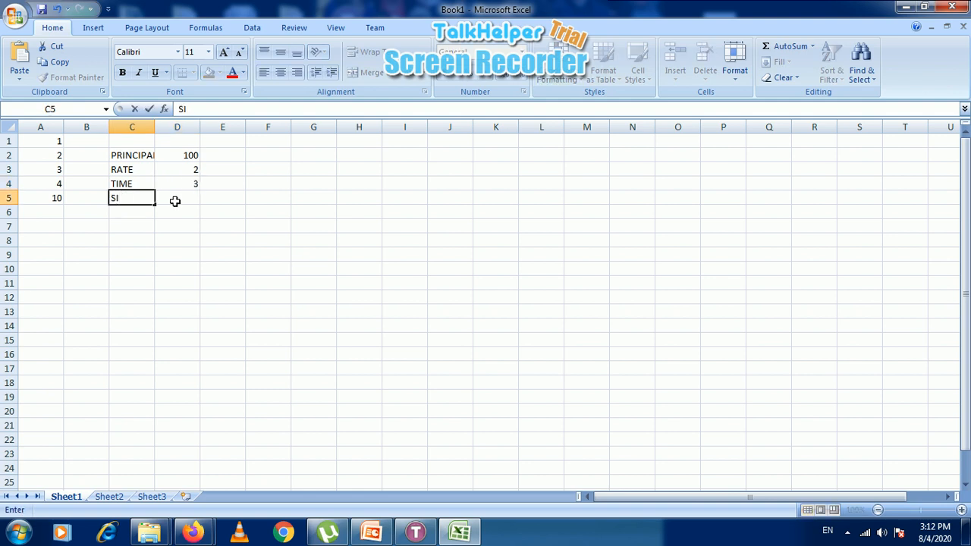
Calculate the simple interest in D5 with the formula =D2*D3*D4/100, and open that formula for review
left_click(174, 201)
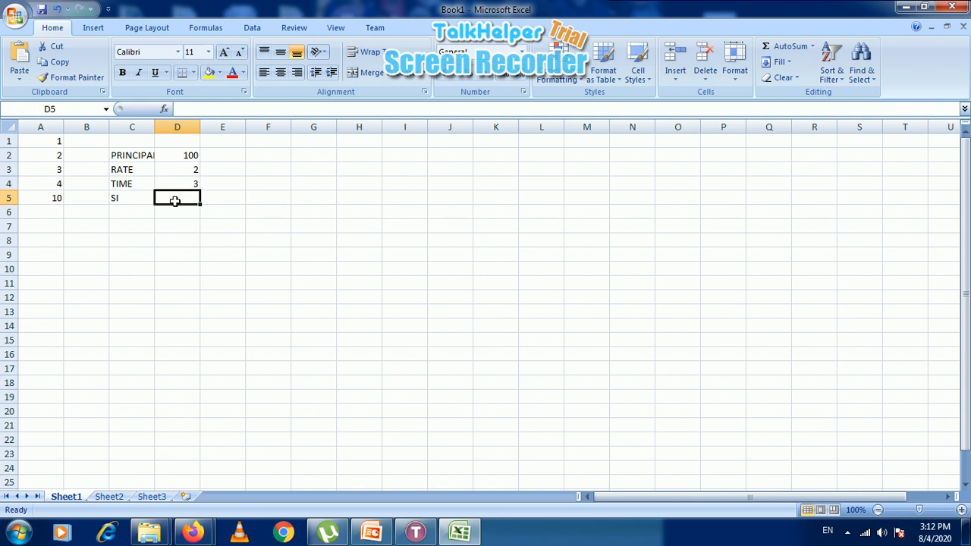
type("=")
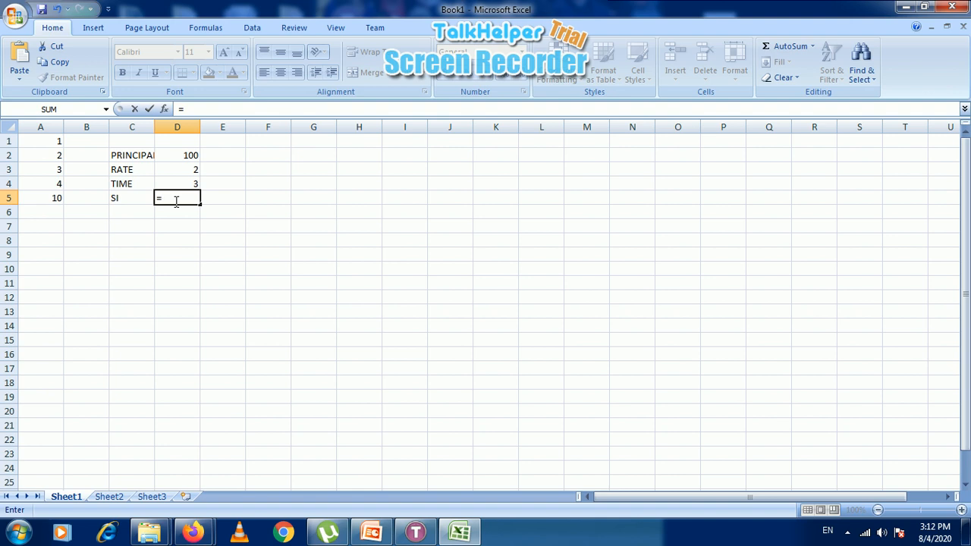
type("D2*D3")
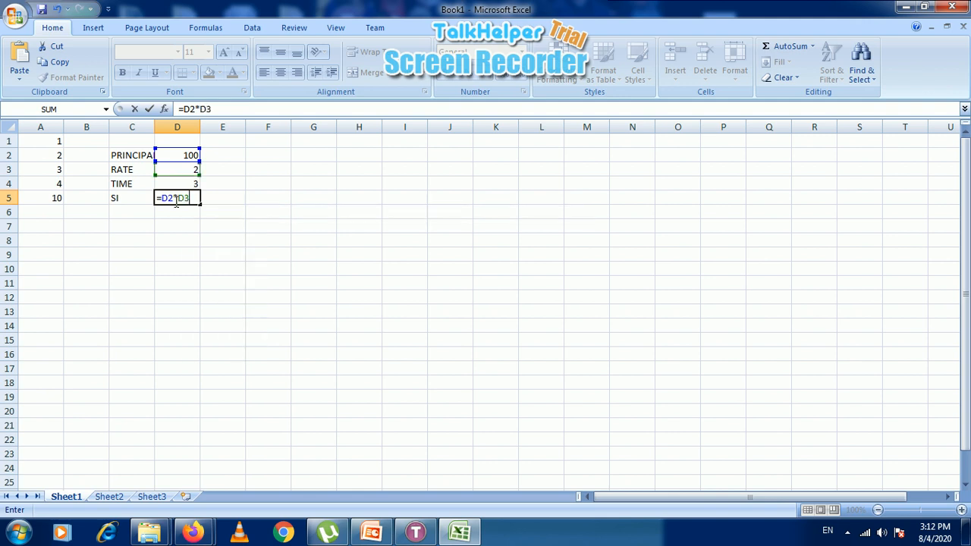
type("*D4/100")
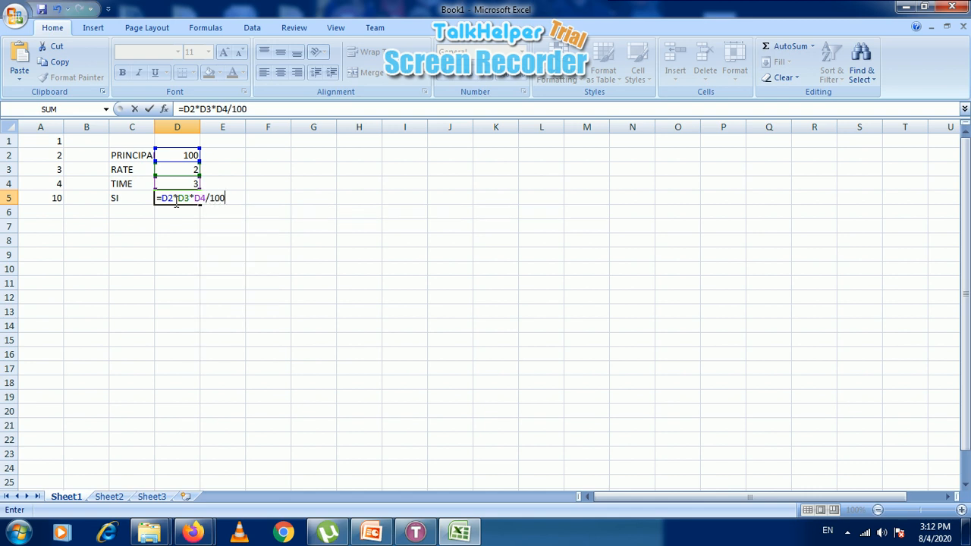
key("Return")
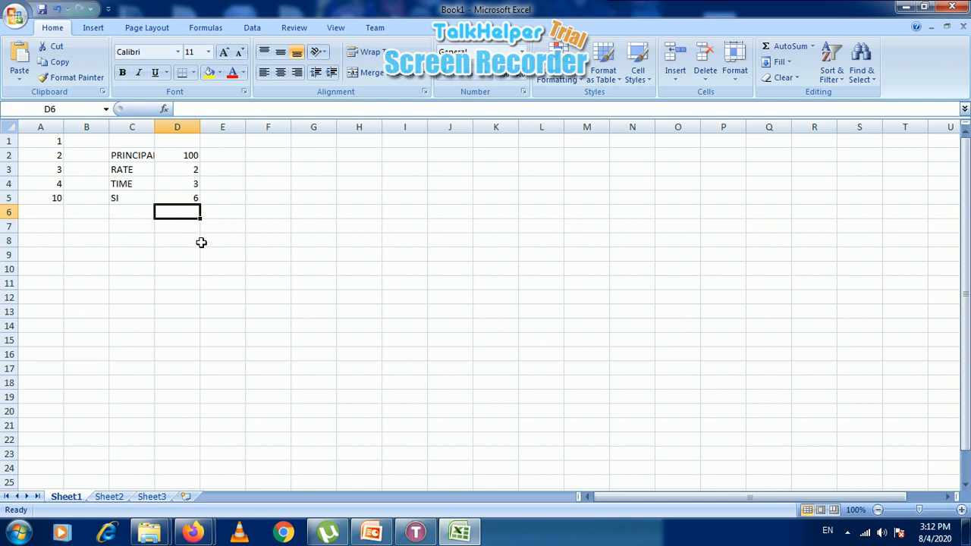
left_click(185, 198)
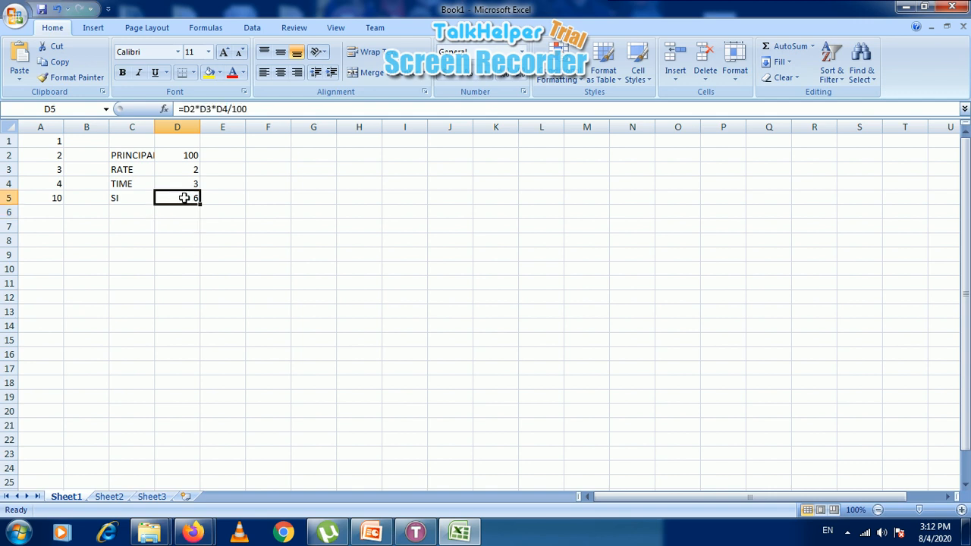
left_click(210, 110)
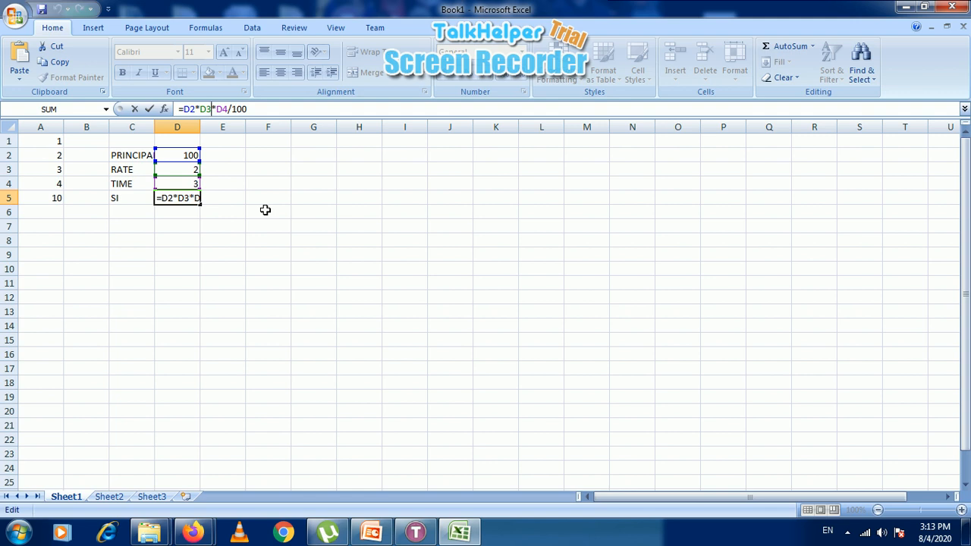
left_click(416, 531)
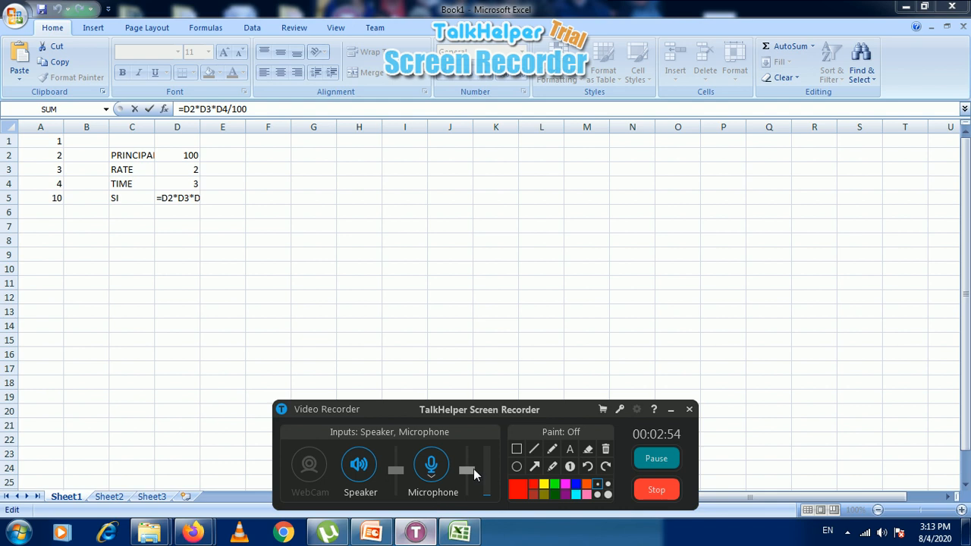
left_click(657, 490)
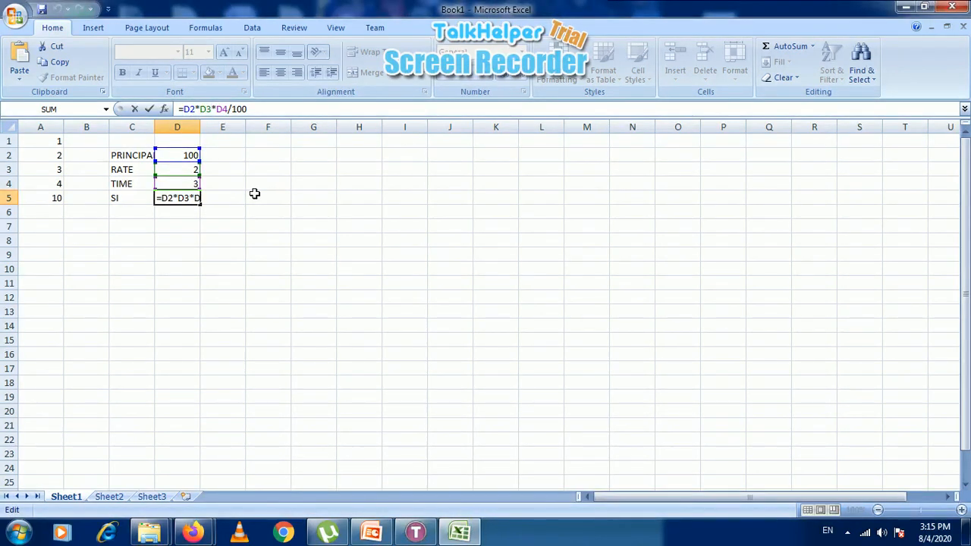
Enter the sample text ABC in cell F2 and DEF in cell G2
left_click(259, 154)
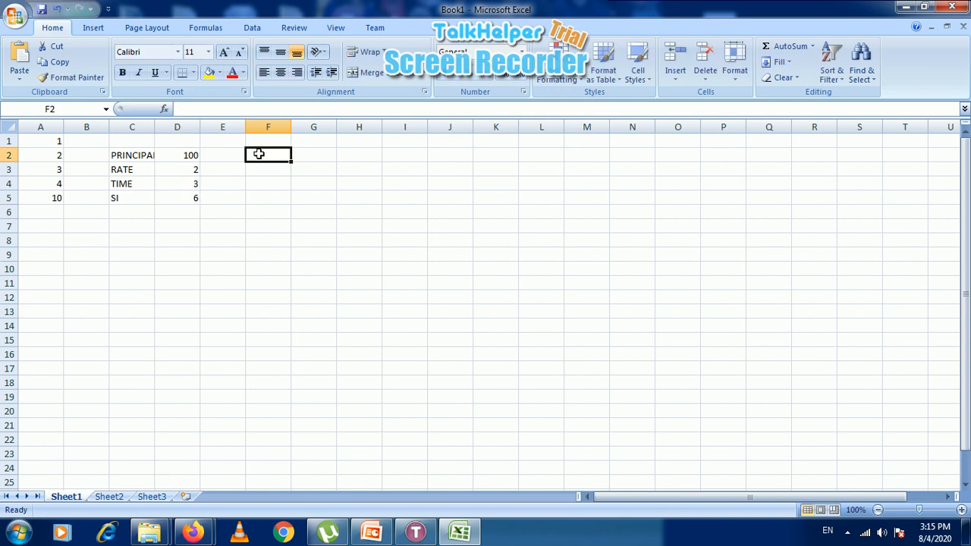
type("ABC")
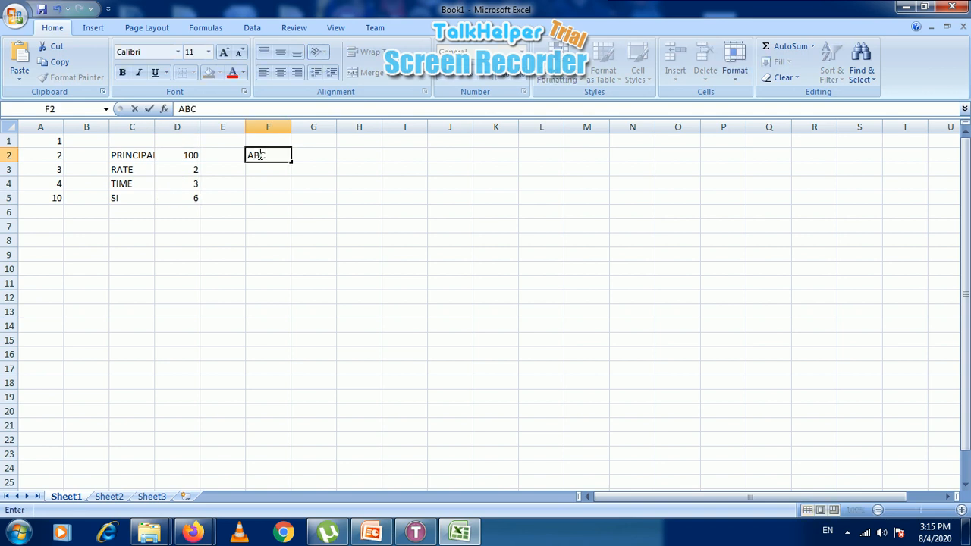
key("Tab")
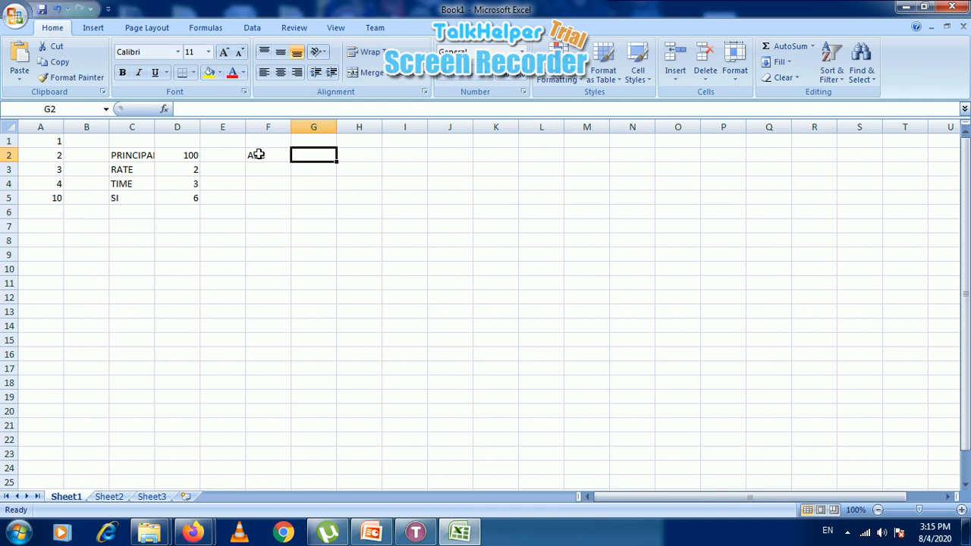
type("DEF")
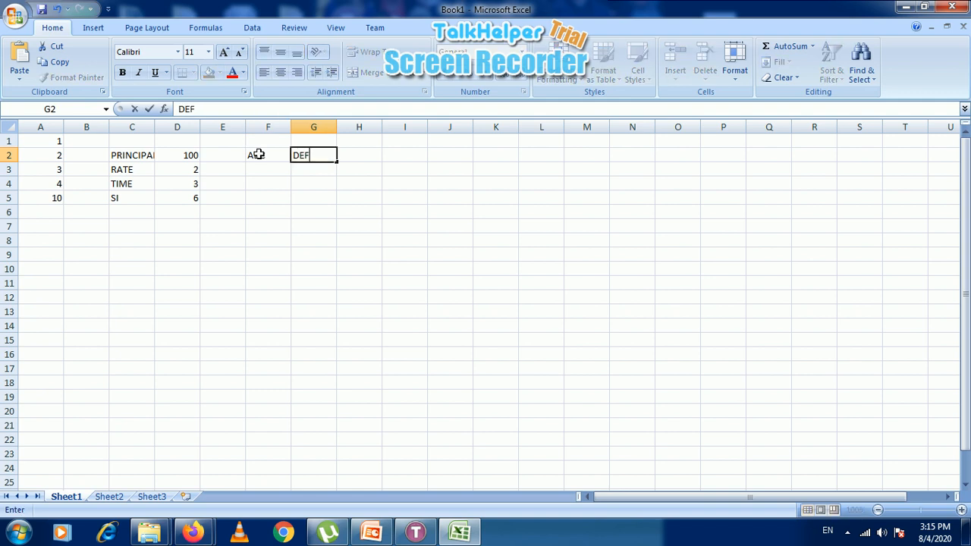
Join the texts of F2 and G2 in cell H2 with the formula =F2&G2, and select H2 to review the formula
left_click(368, 159)
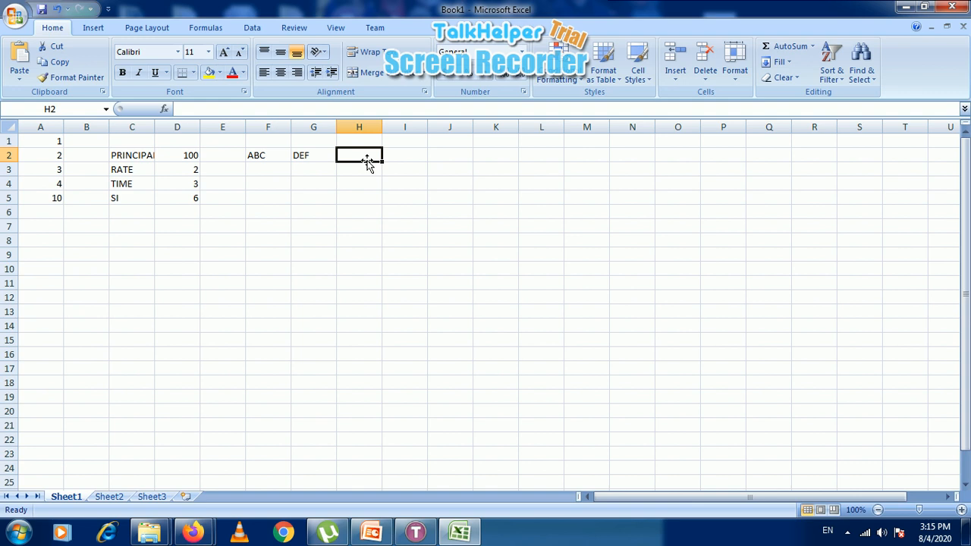
type("=")
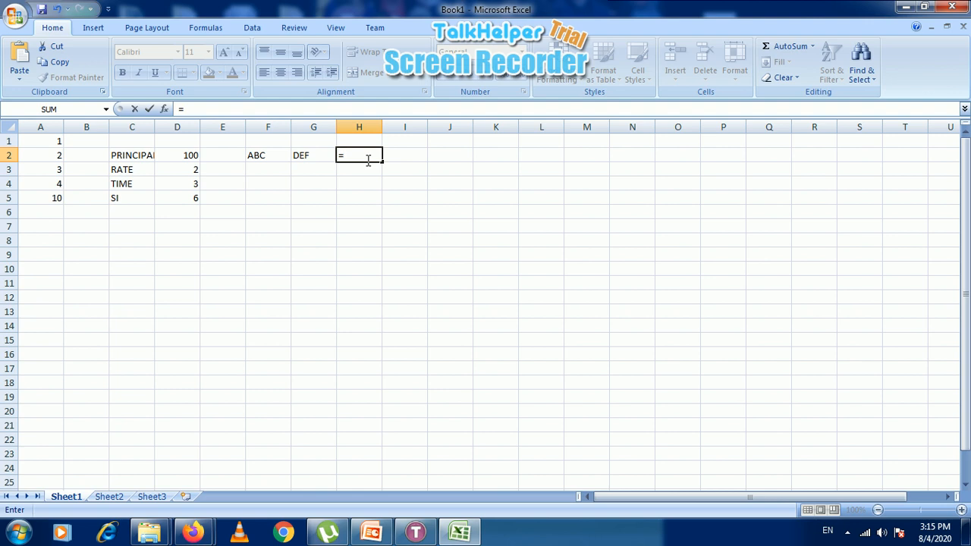
type("F2&")
type("G2")
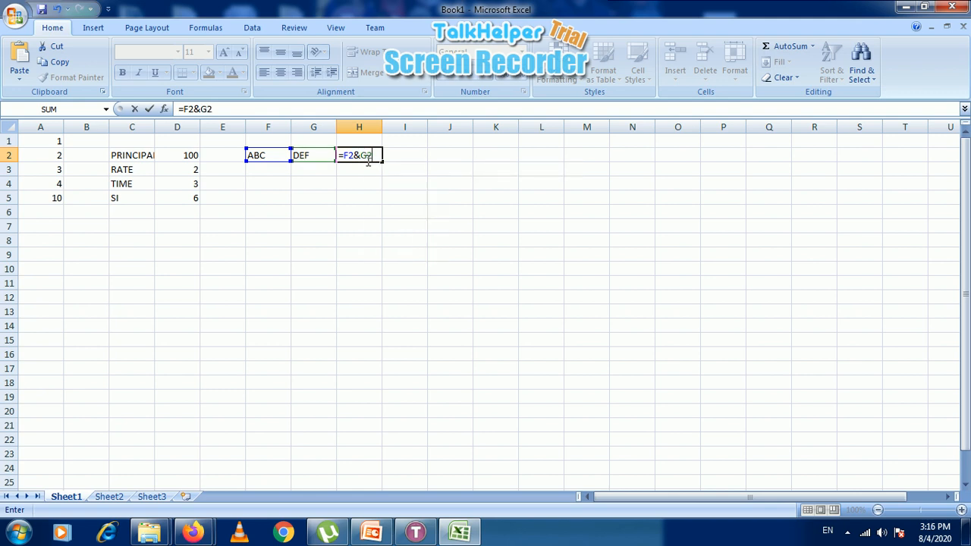
key("Return")
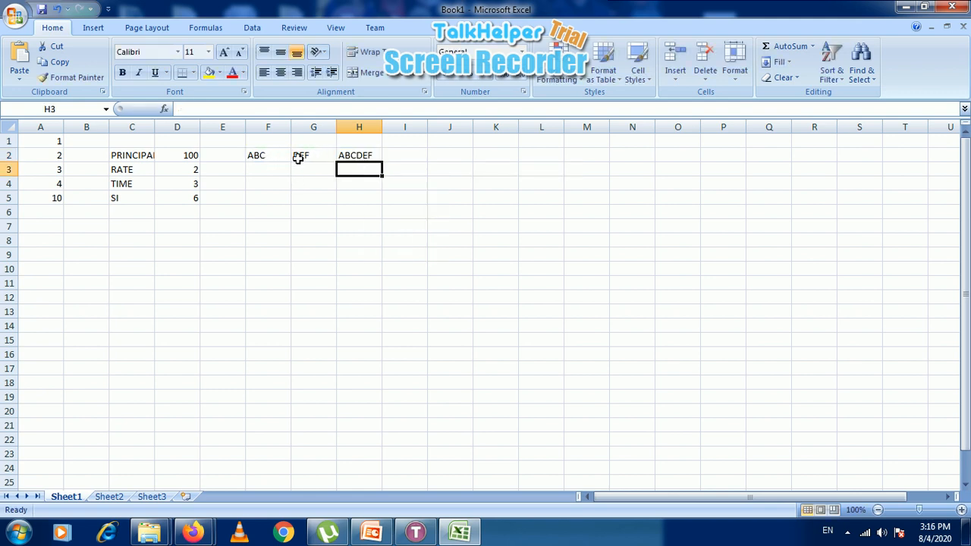
left_click(374, 155)
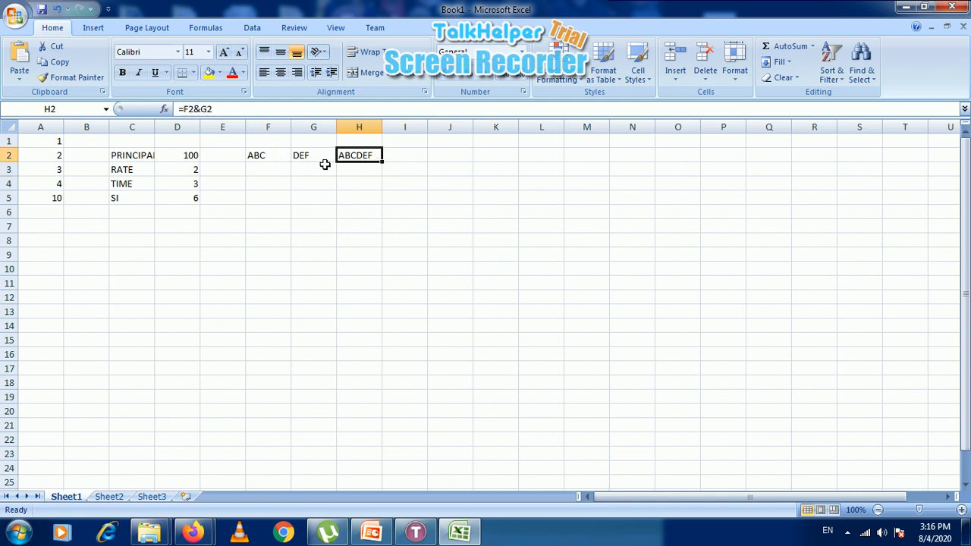
left_click(273, 157)
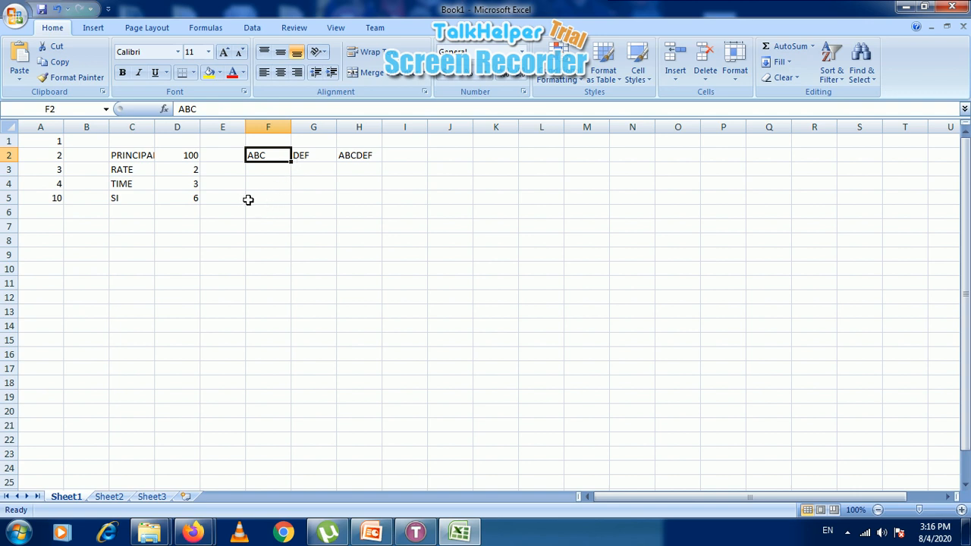
Total the values of D2 through D5 in cell D6 with the formula =SUM(D2:D5), and select D6 to review it
left_click(178, 213)
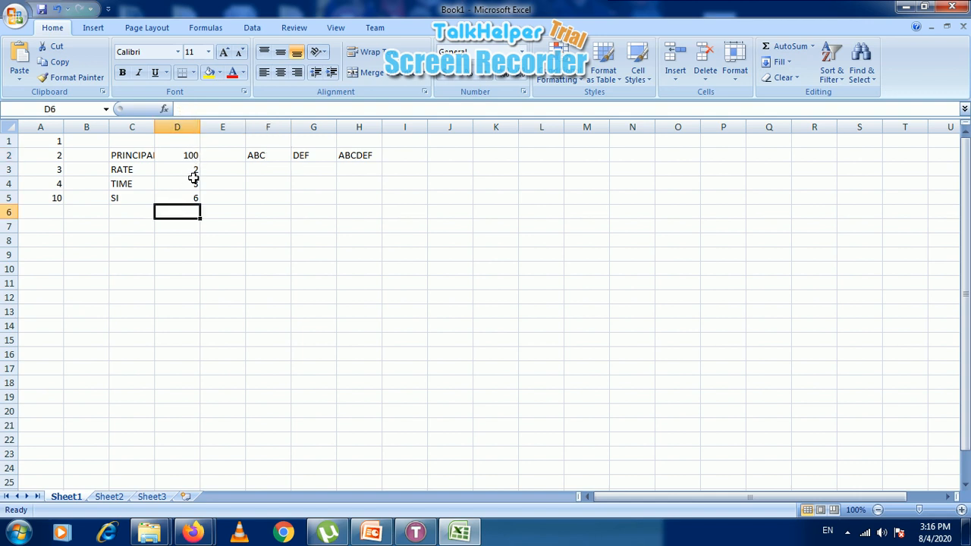
double_click(160, 225)
left_click(161, 212)
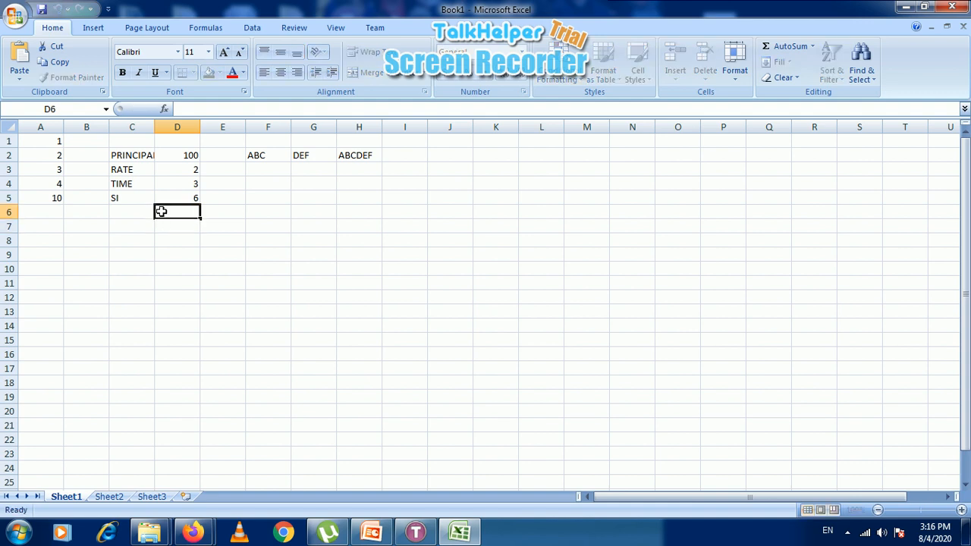
double_click(162, 212)
type("=")
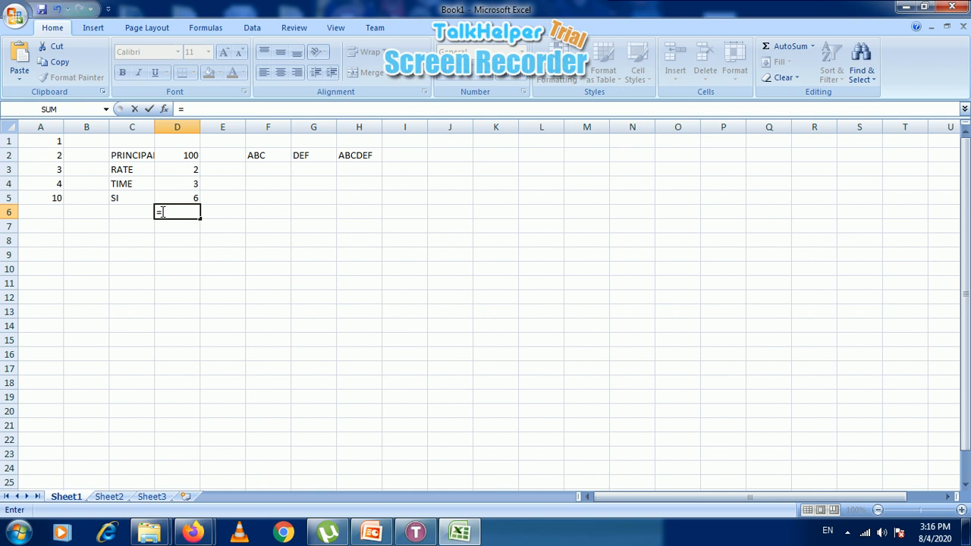
type("SUM")
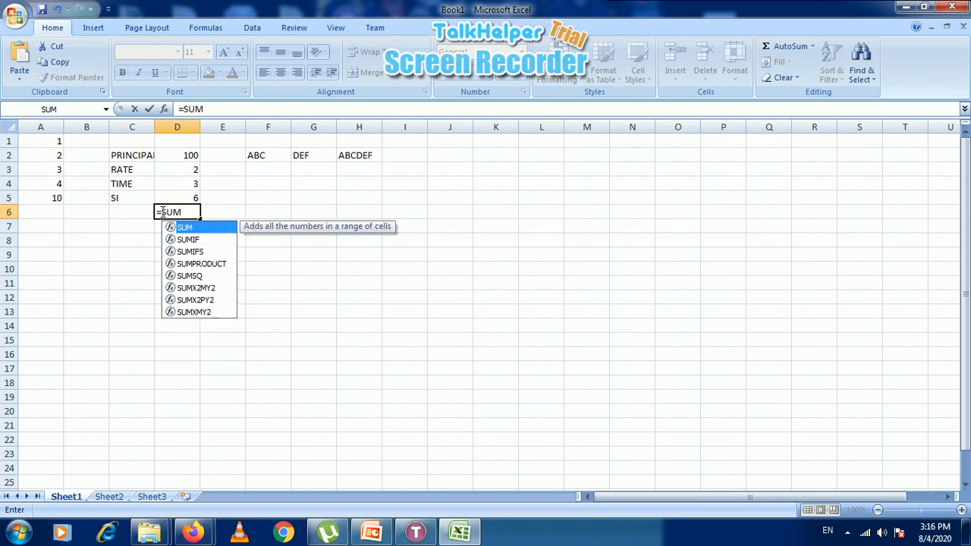
type("(")
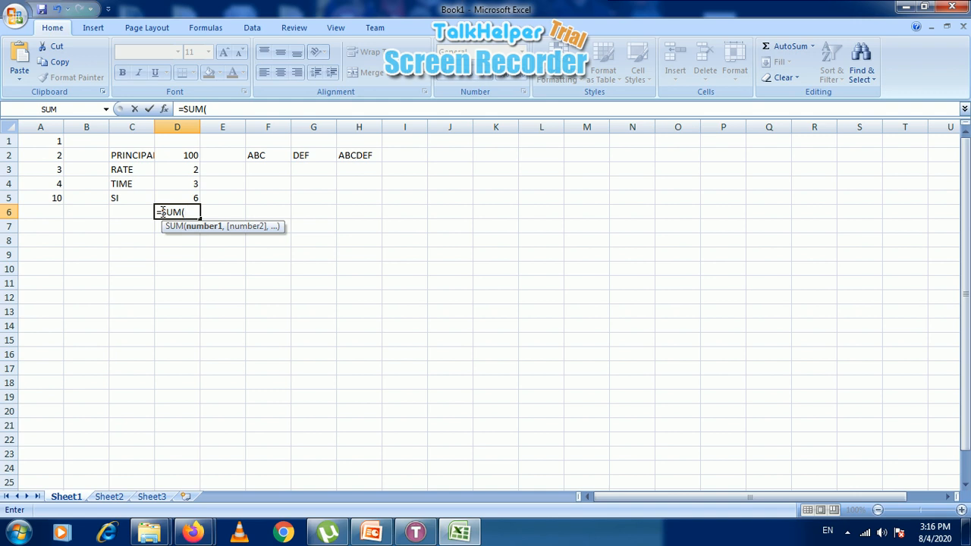
type("D2:D5")
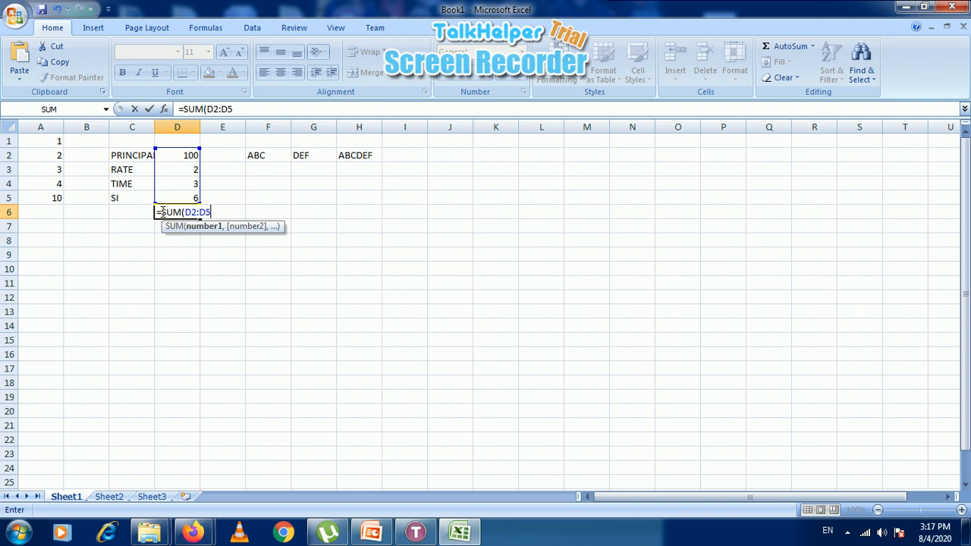
type(")")
key("Return")
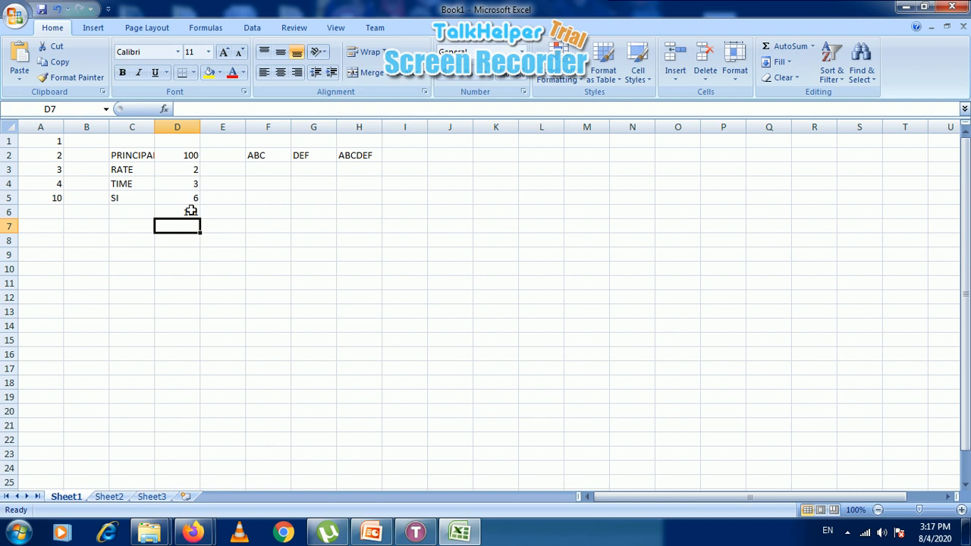
left_click(191, 211)
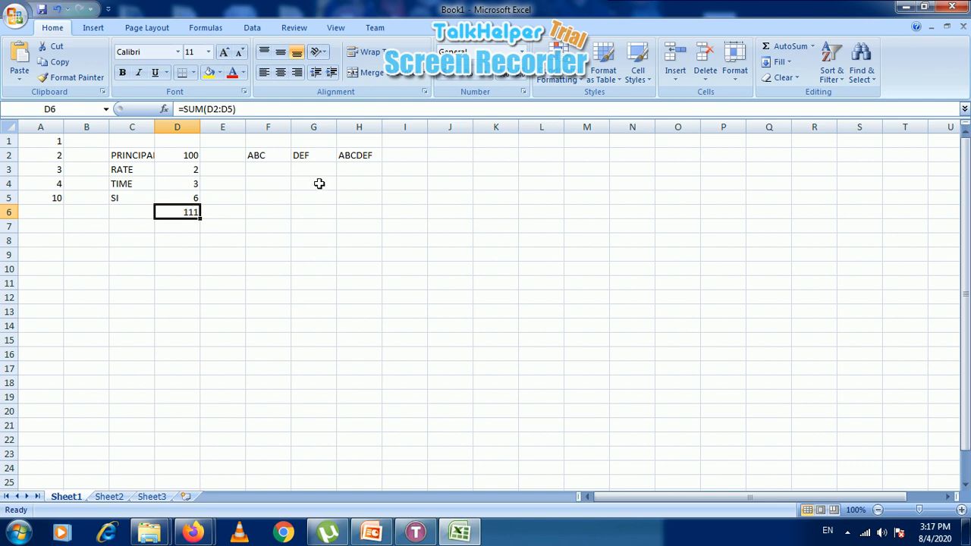
Enter the mixed and absolute reference formula =$D2+$A$2 in cell E2, accepting the proposed correction, and review the stored formula
left_click(218, 155)
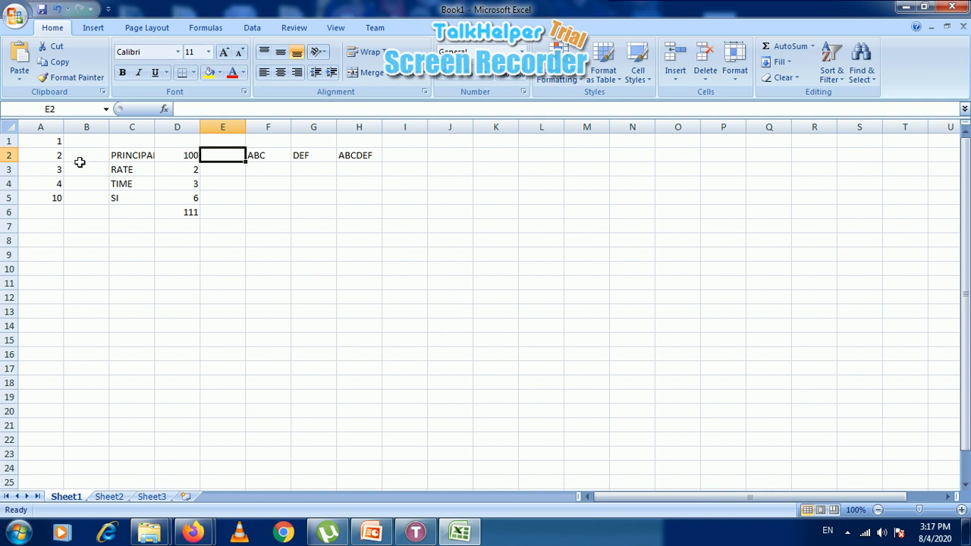
double_click(209, 155)
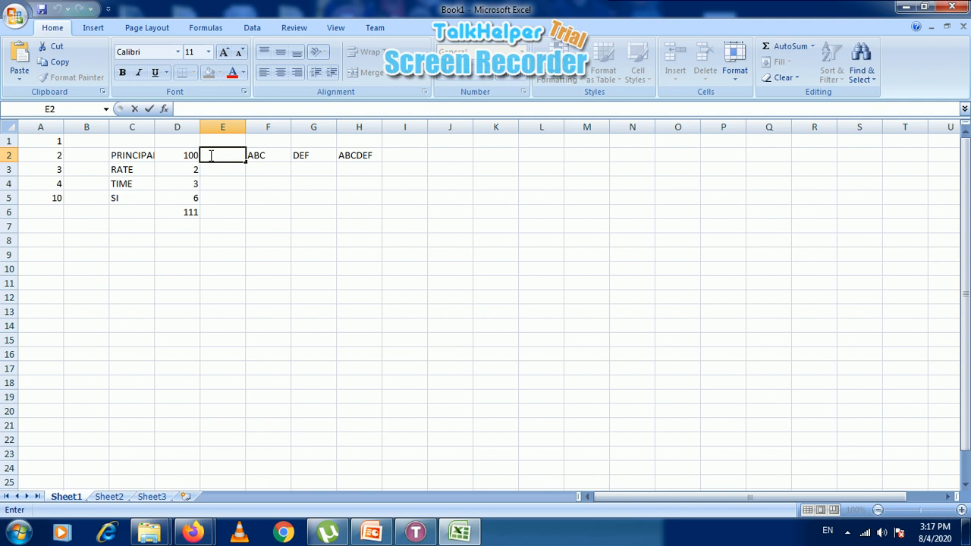
type("=")
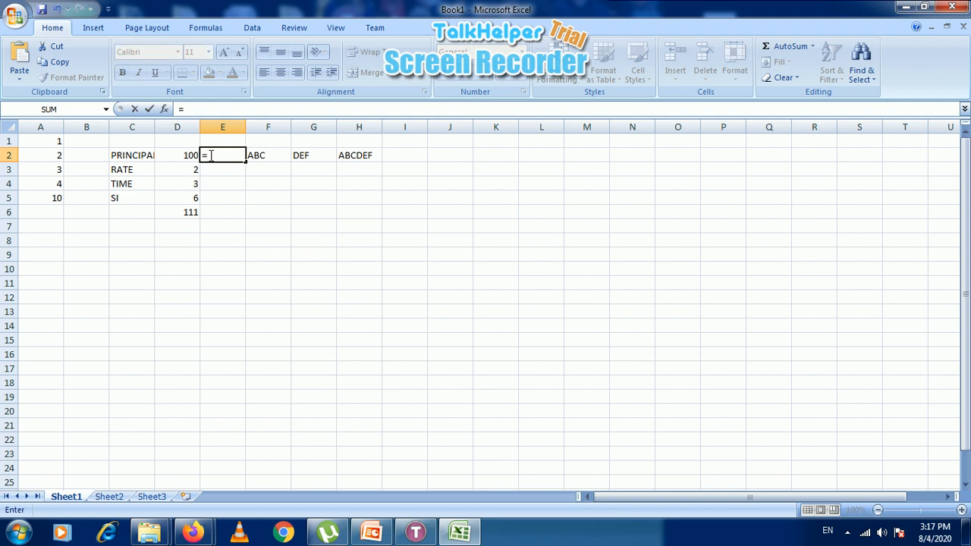
type("$D2=")
key("BackSpace")
type("+A")
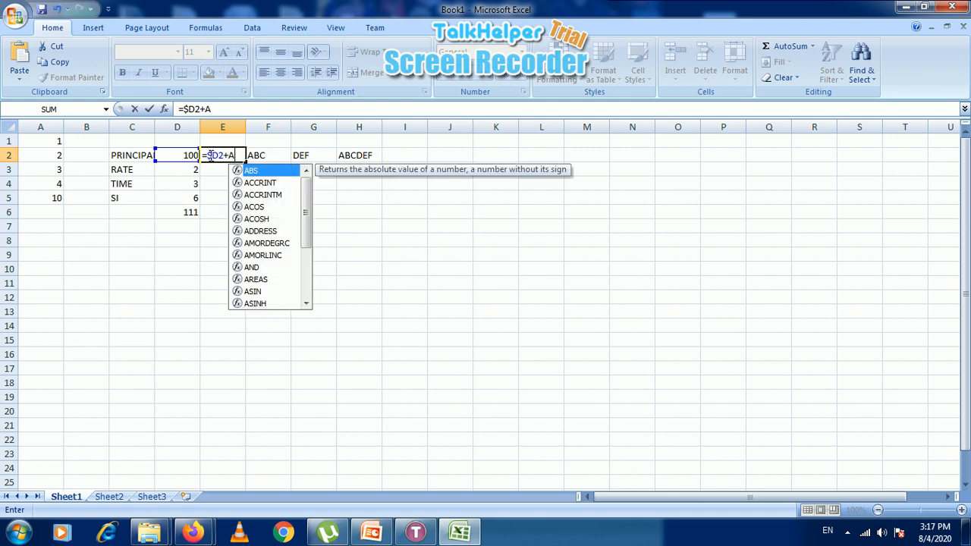
key("BackSpace")
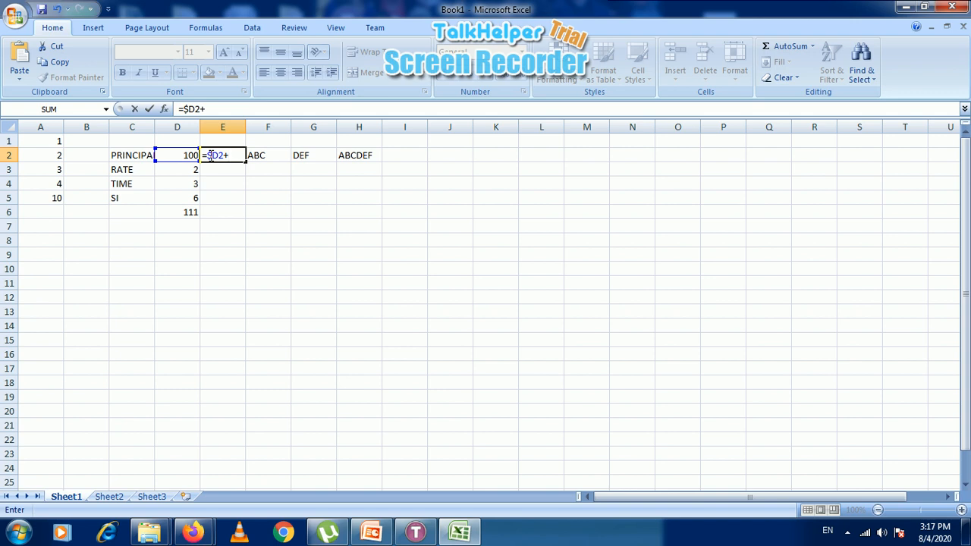
type("$A$2")
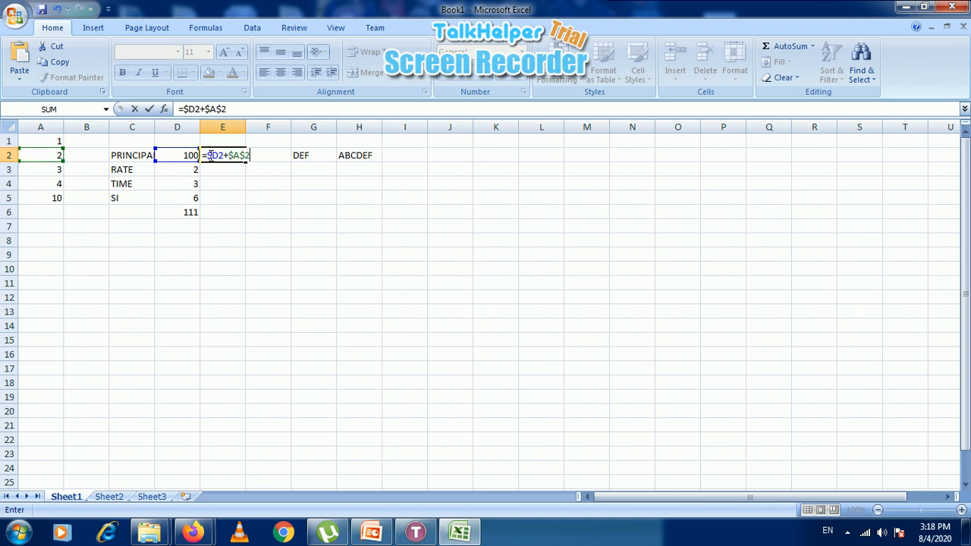
type(")")
key("Return")
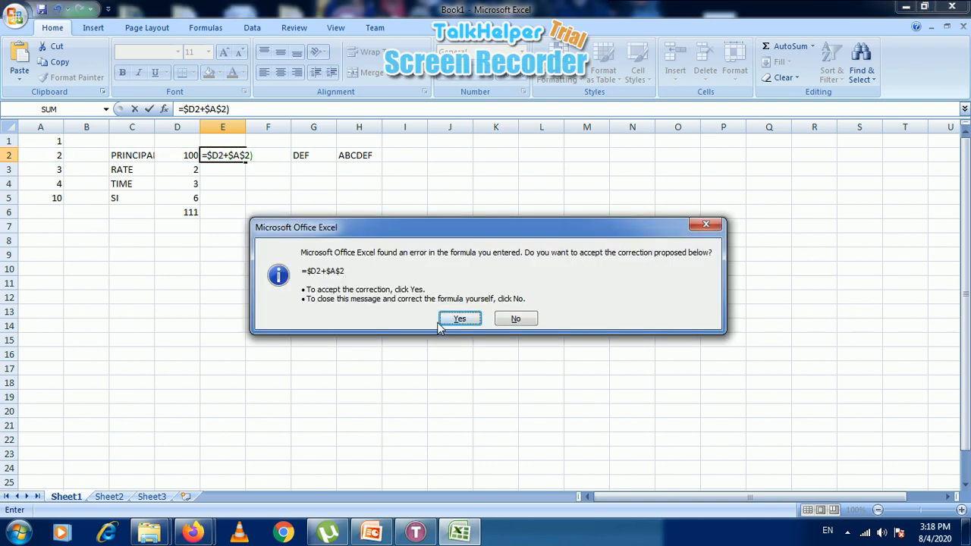
left_click(460, 319)
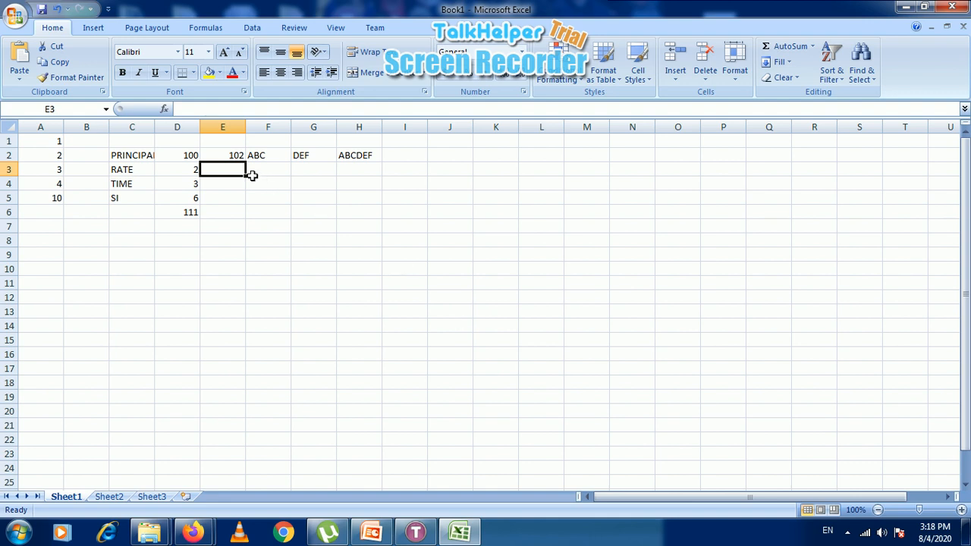
left_click(232, 156)
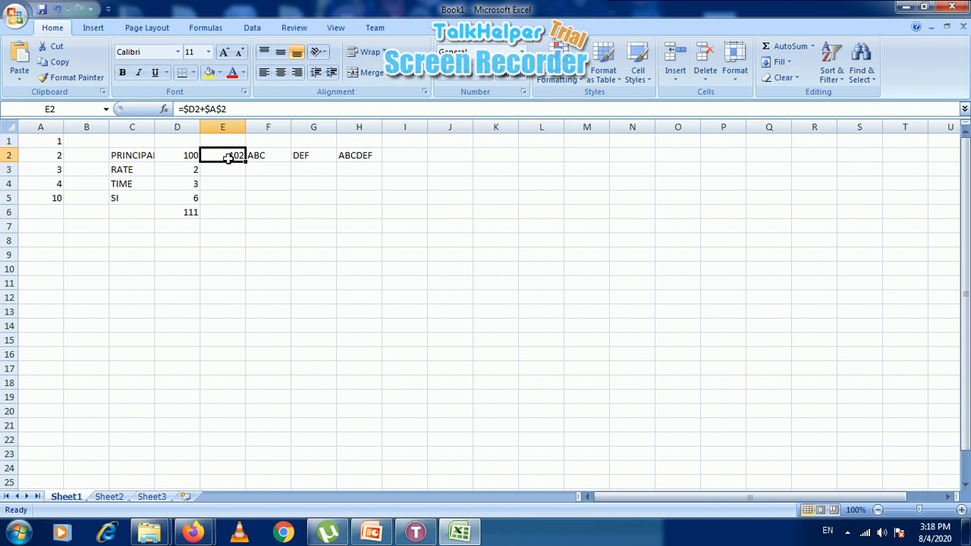
left_click(241, 175)
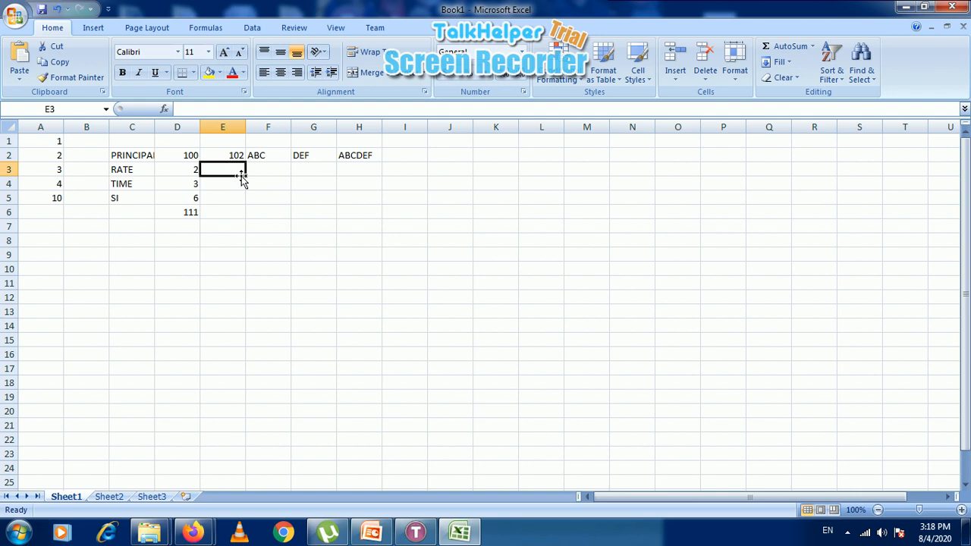